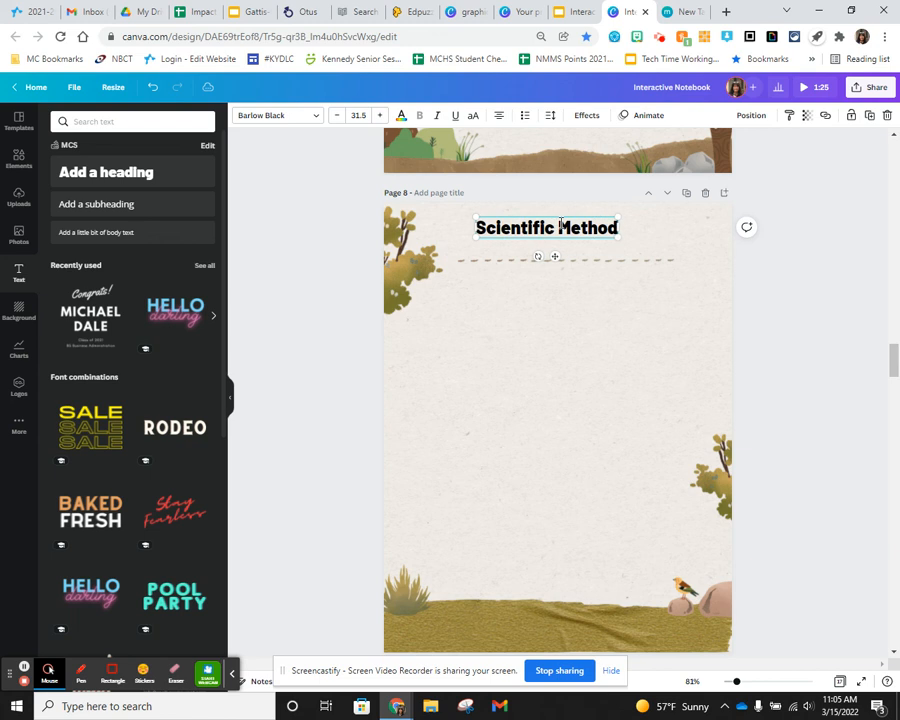
Enlarge the "Scientific Method" title on page 8 to font size 46.3 and centre it above the dashed line
triple_click(572, 228)
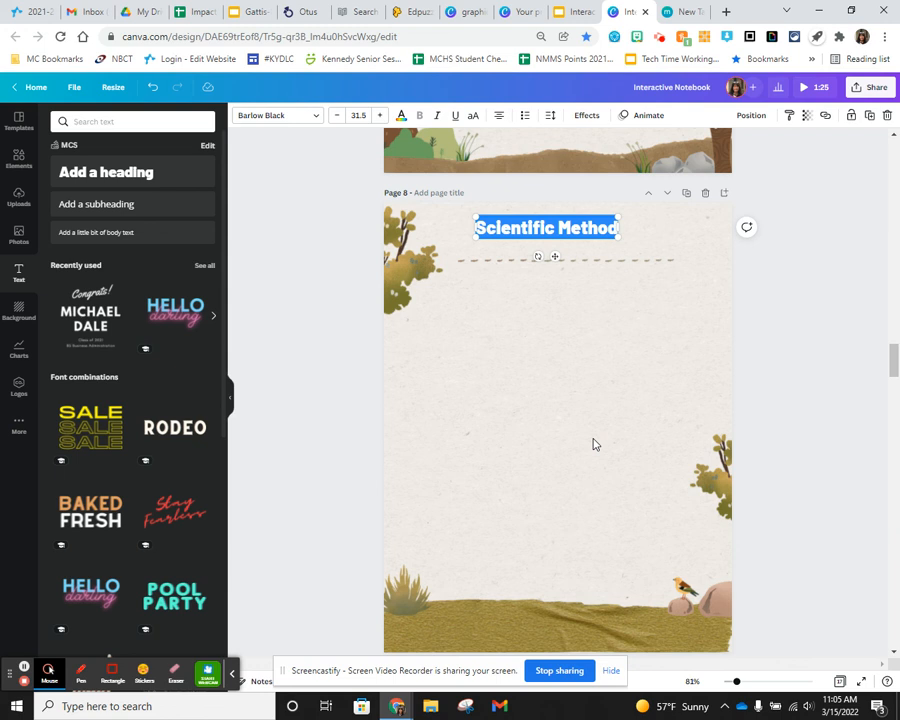
click(597, 318)
click(563, 222)
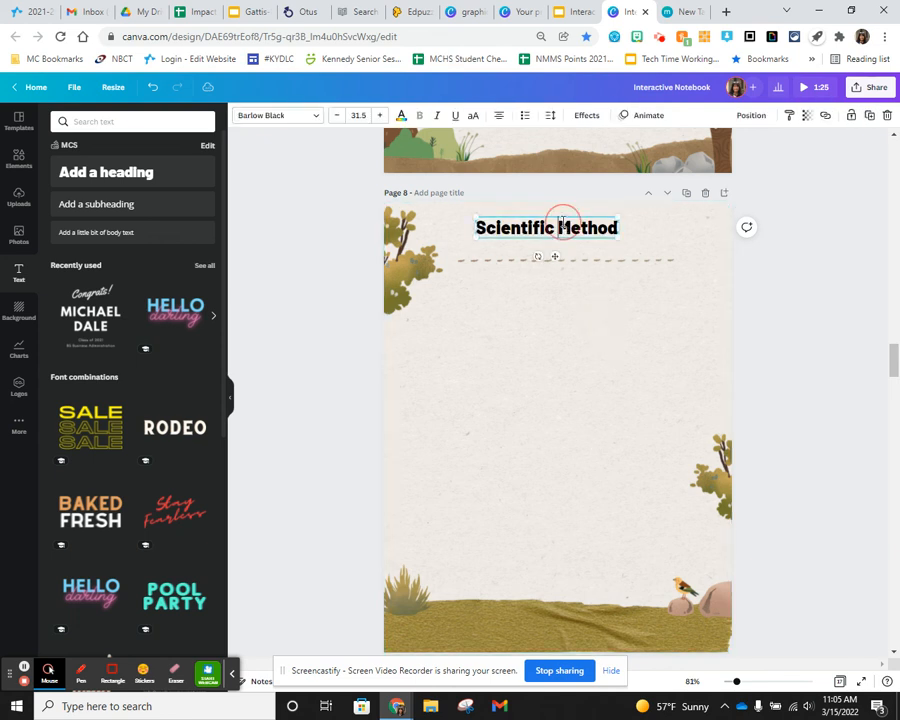
click(563, 222)
drag(617, 236, 668, 249)
drag(476, 243, 460, 249)
drag(581, 213, 586, 212)
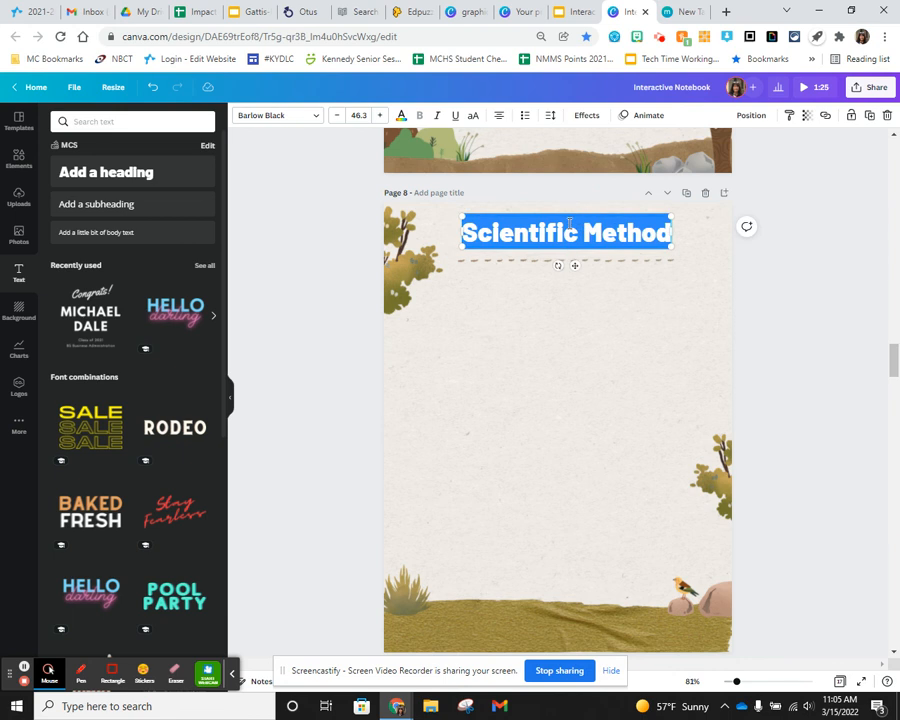
Change the "Scientific Method" title to the Mansalva font and colour it brown
click(316, 117)
click(94, 186)
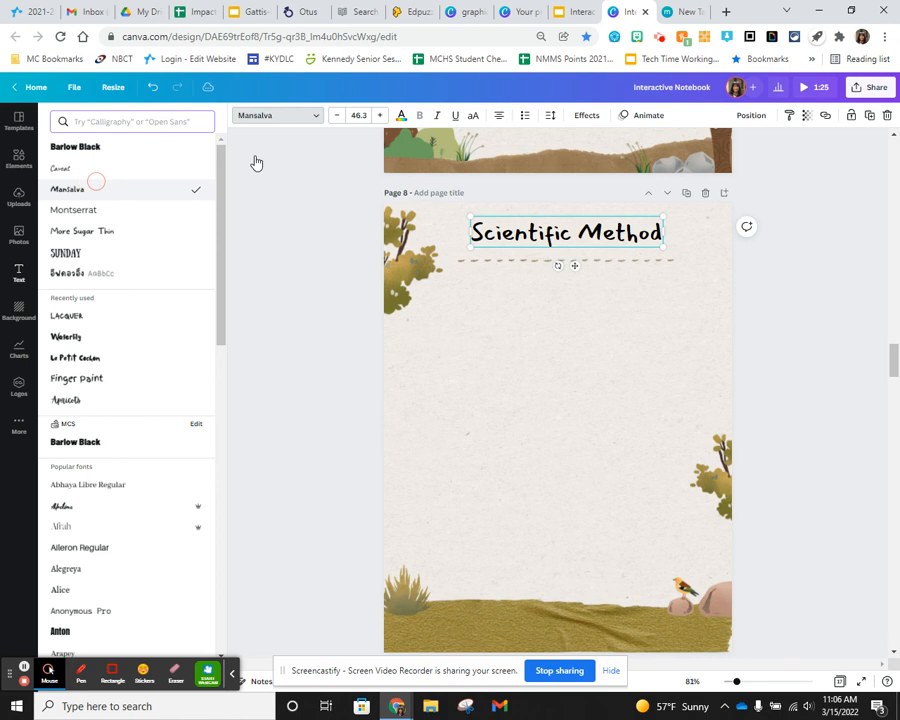
click(401, 117)
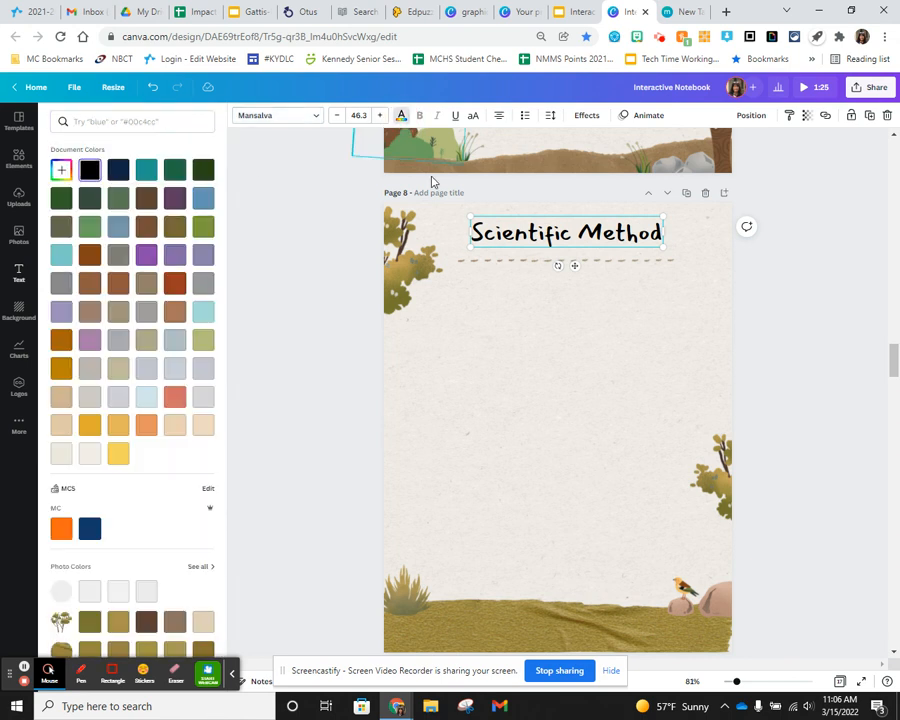
click(401, 116)
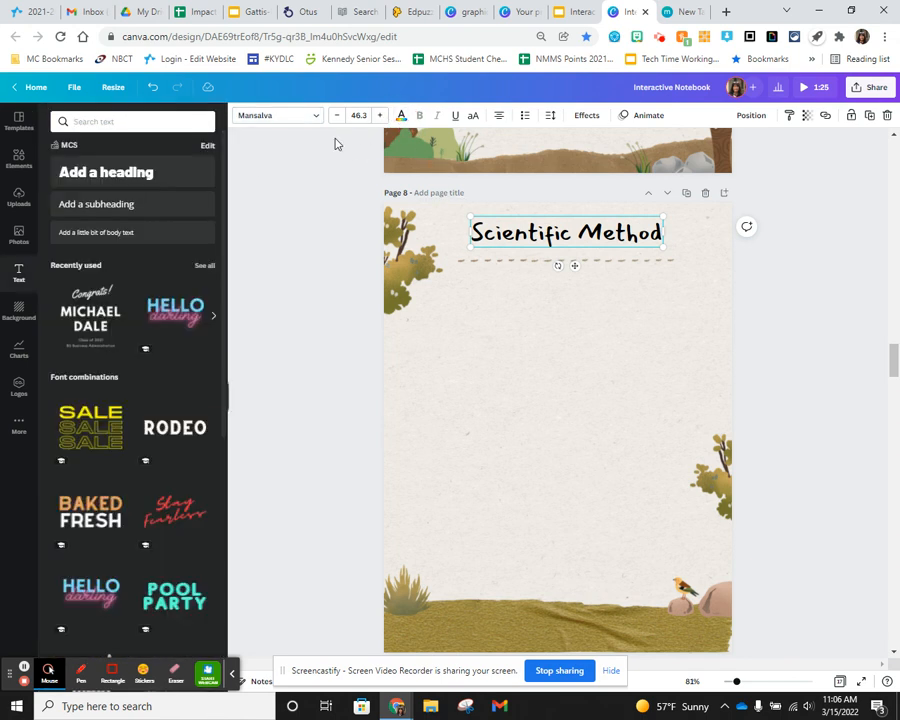
click(404, 119)
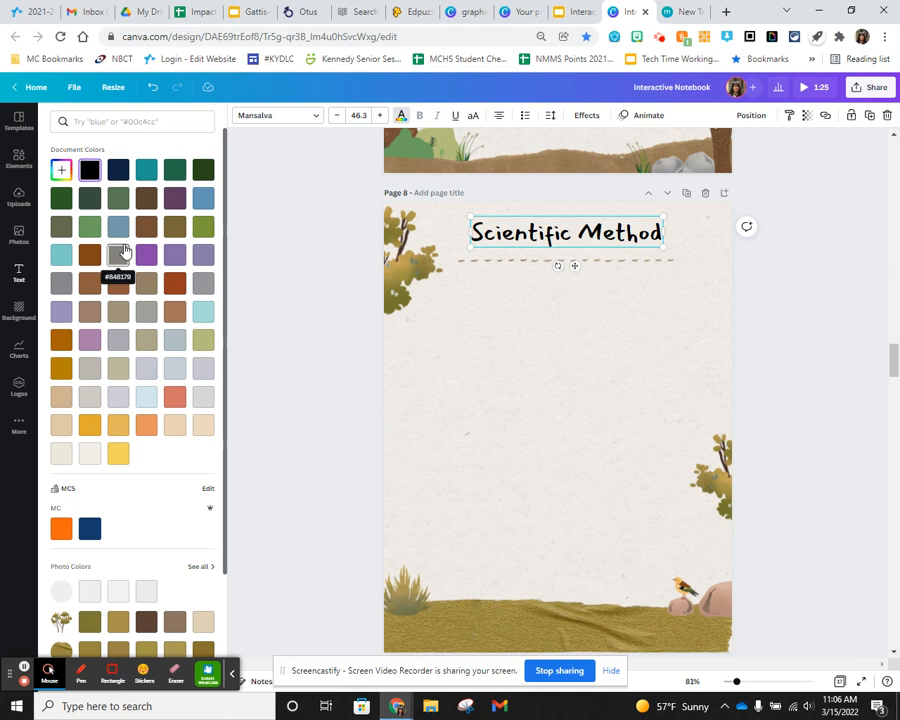
click(89, 255)
click(548, 306)
click(602, 352)
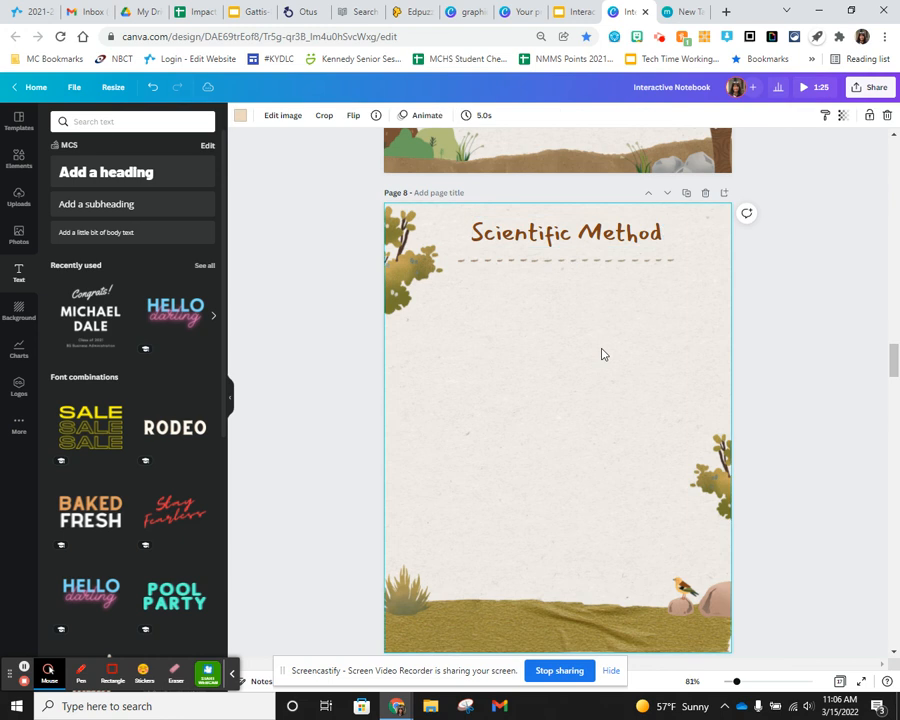
Move the dashed line closer beneath the title and rearrange the trees, grass and bird at the page edges, with the bird on the larger rock
drag(602, 261, 600, 252)
click(609, 313)
mouse_move(718, 474)
mouse_down()
mouse_move(524, 442)
mouse_move(714, 469)
mouse_up()
drag(686, 592, 717, 576)
click(619, 413)
mouse_move(405, 592)
mouse_down()
mouse_move(422, 597)
mouse_move(468, 573)
mouse_move(465, 583)
mouse_move(390, 592)
mouse_move(409, 594)
mouse_up()
mouse_move(420, 296)
mouse_down()
mouse_move(566, 358)
mouse_move(424, 289)
mouse_move(395, 222)
mouse_move(665, 498)
mouse_move(707, 498)
mouse_move(370, 221)
mouse_move(419, 292)
mouse_up()
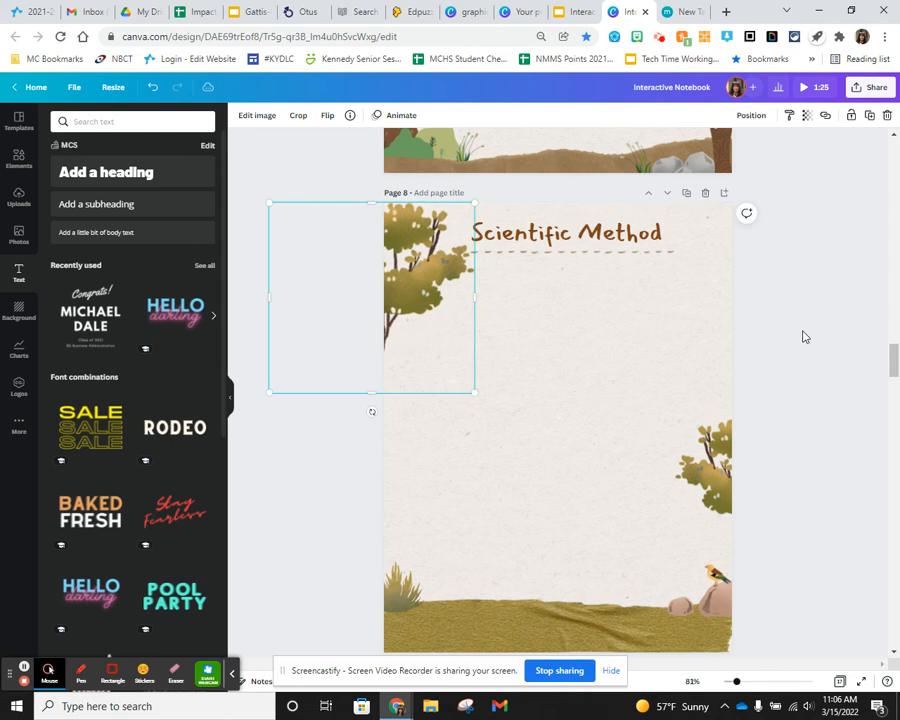
click(820, 336)
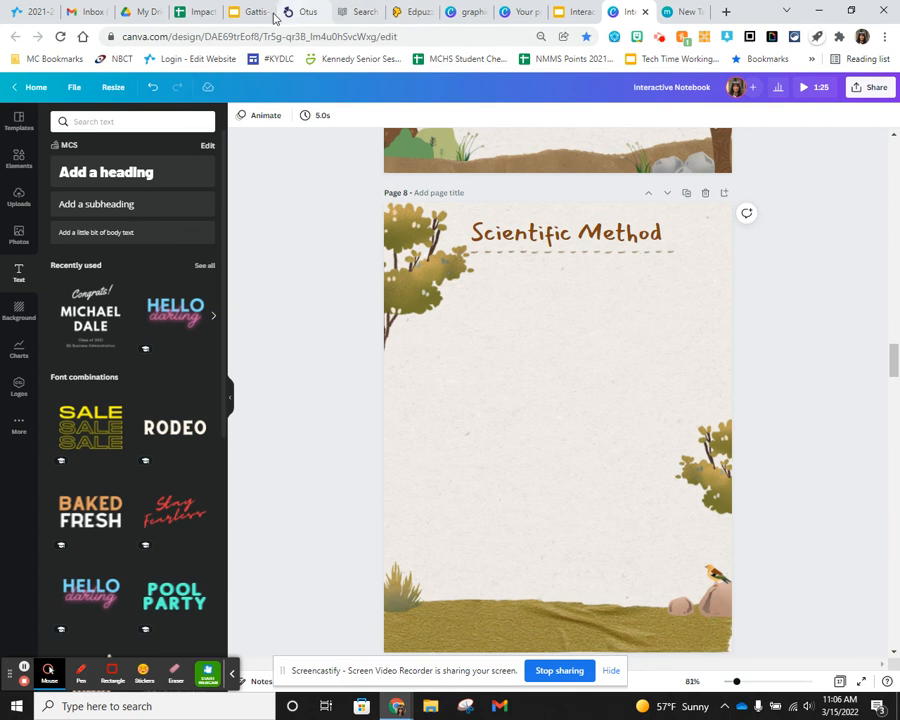
Following the Scientific method slide in Google Slides, insert a wide rounded rectangle on the Canva page, beneath the title on the left side
click(572, 12)
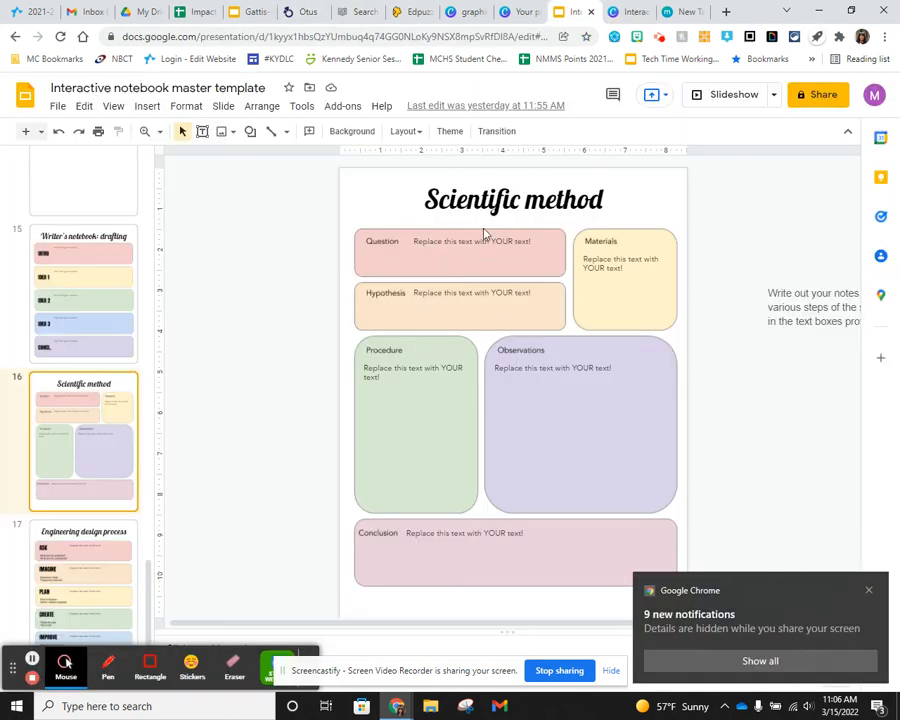
click(629, 12)
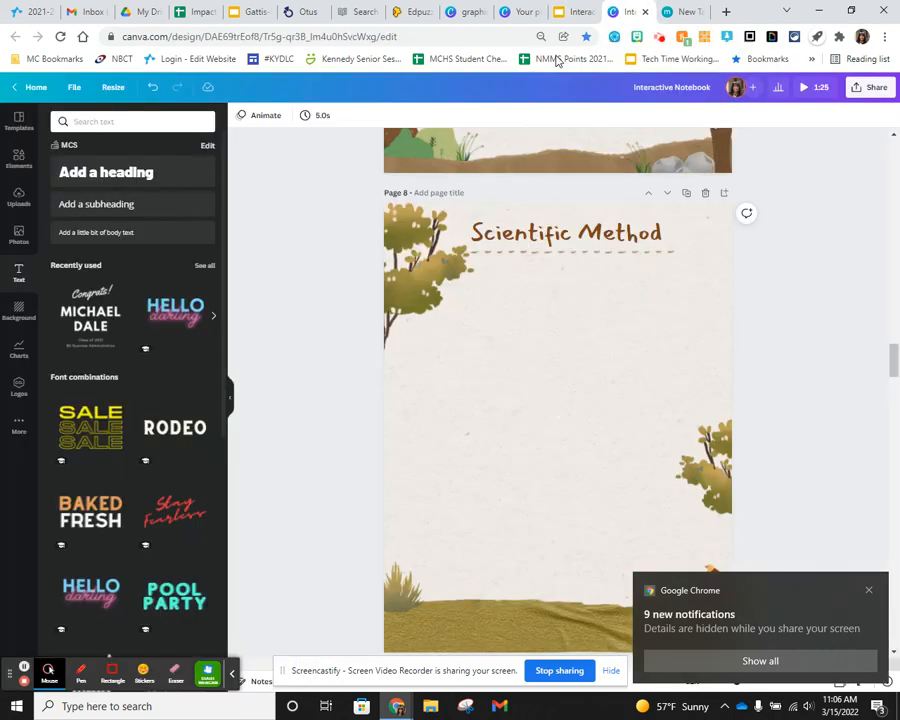
click(19, 162)
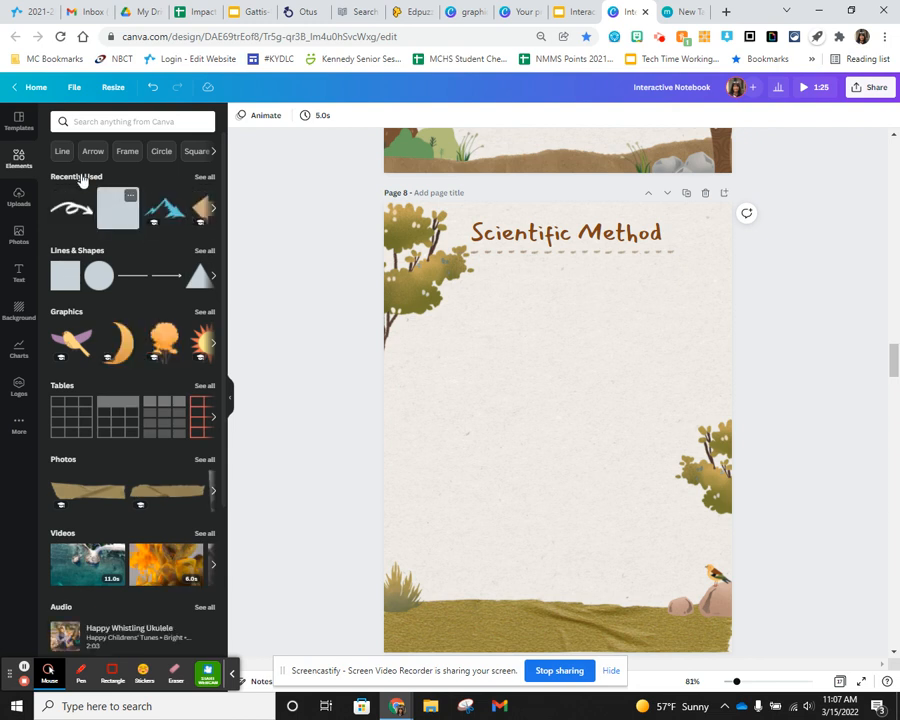
click(117, 211)
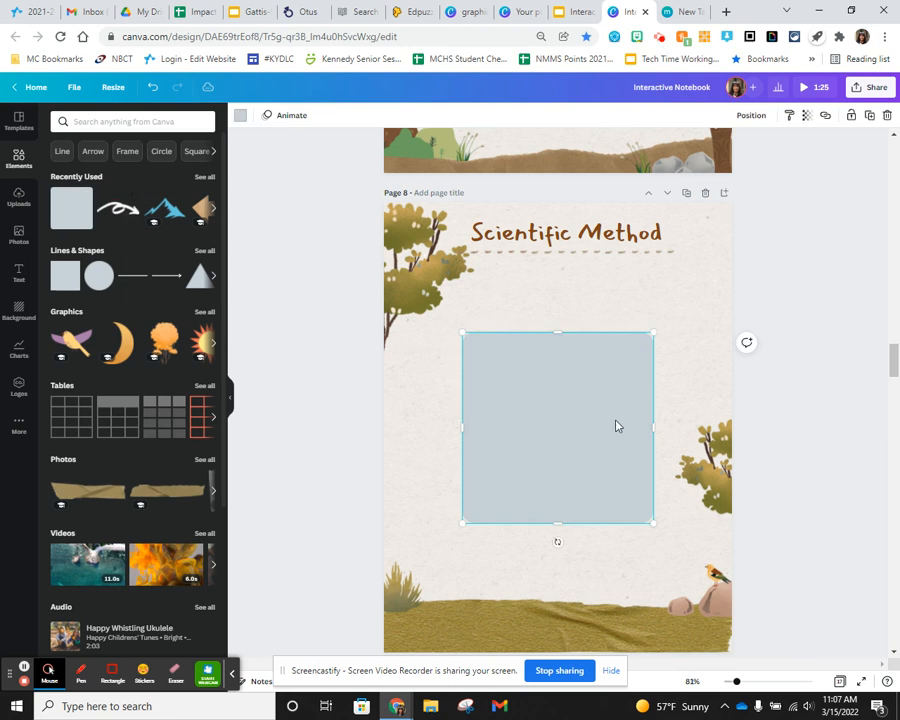
drag(563, 521, 492, 299)
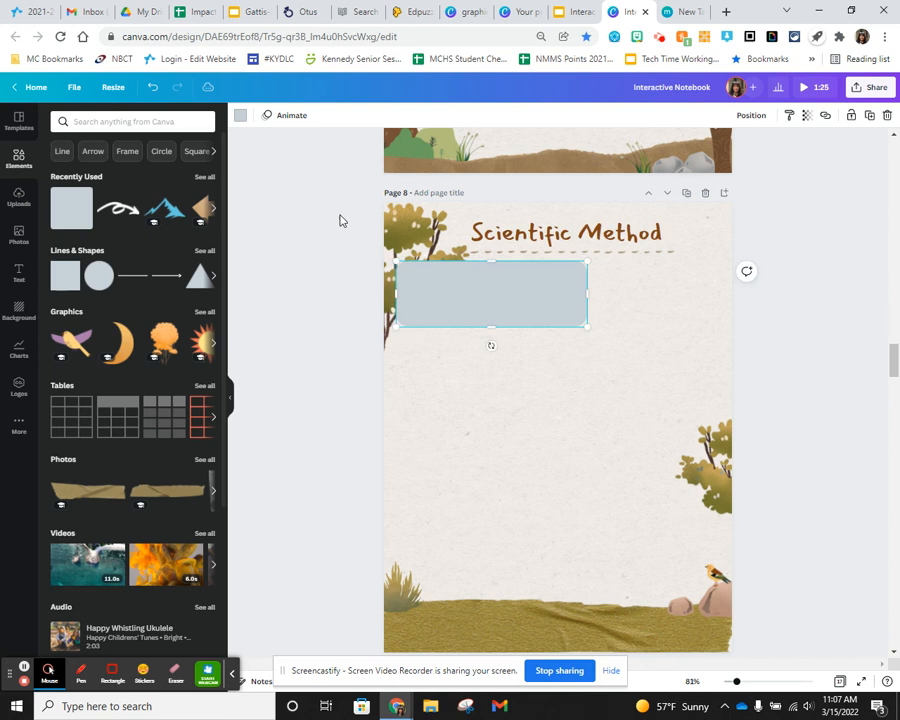
Colour the rounded rectangle dark green and place a duplicate of it directly below
click(240, 115)
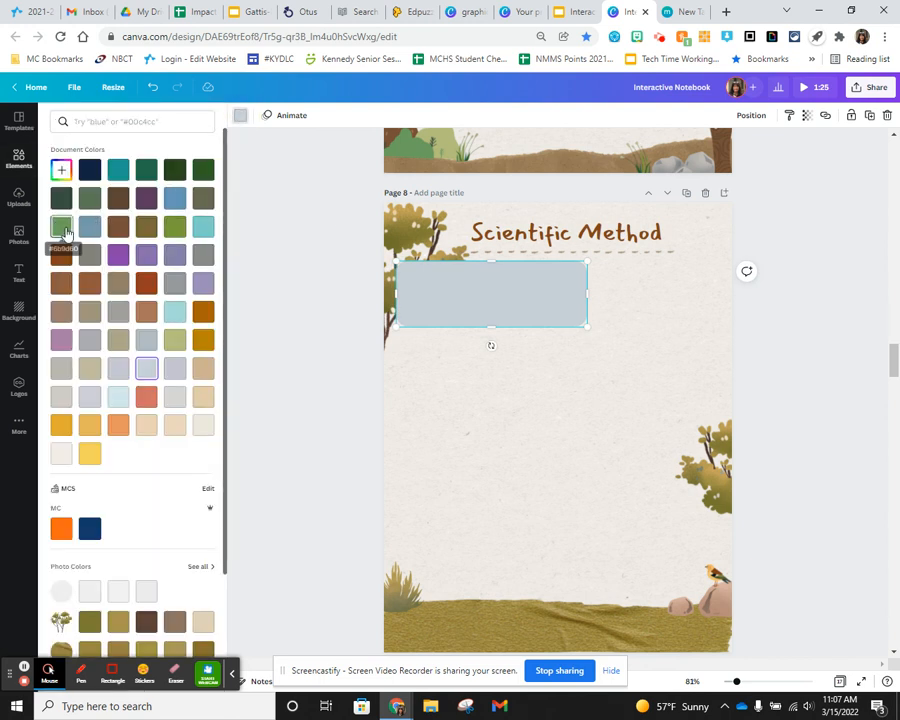
click(90, 200)
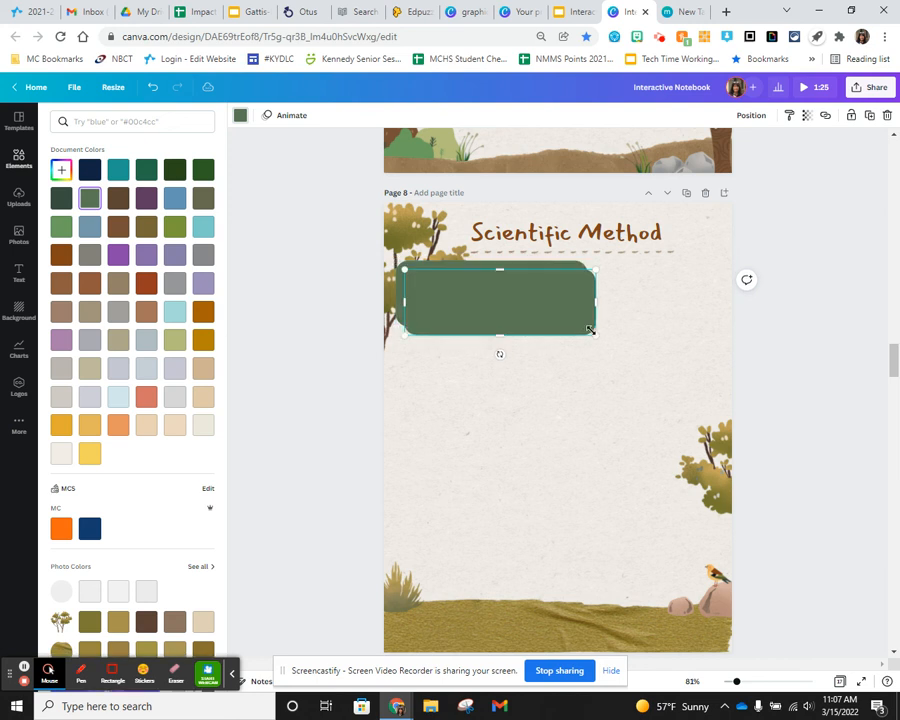
key(ctrl+d)
drag(552, 320, 520, 345)
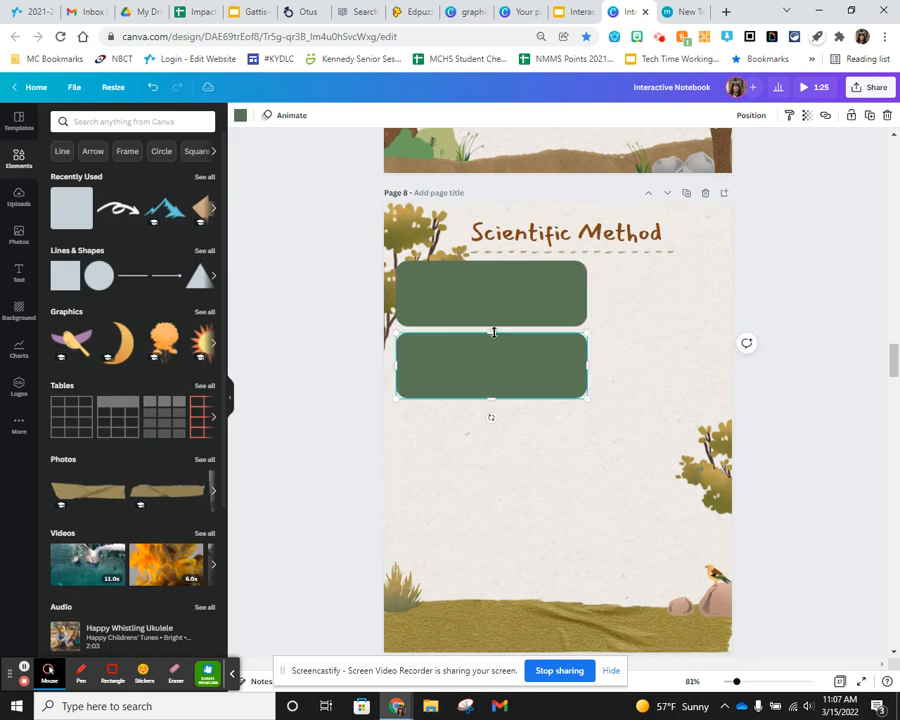
Following the Google Slides template, duplicate the upper green box and reshape the copy into a tall box beside the two wide ones
click(573, 13)
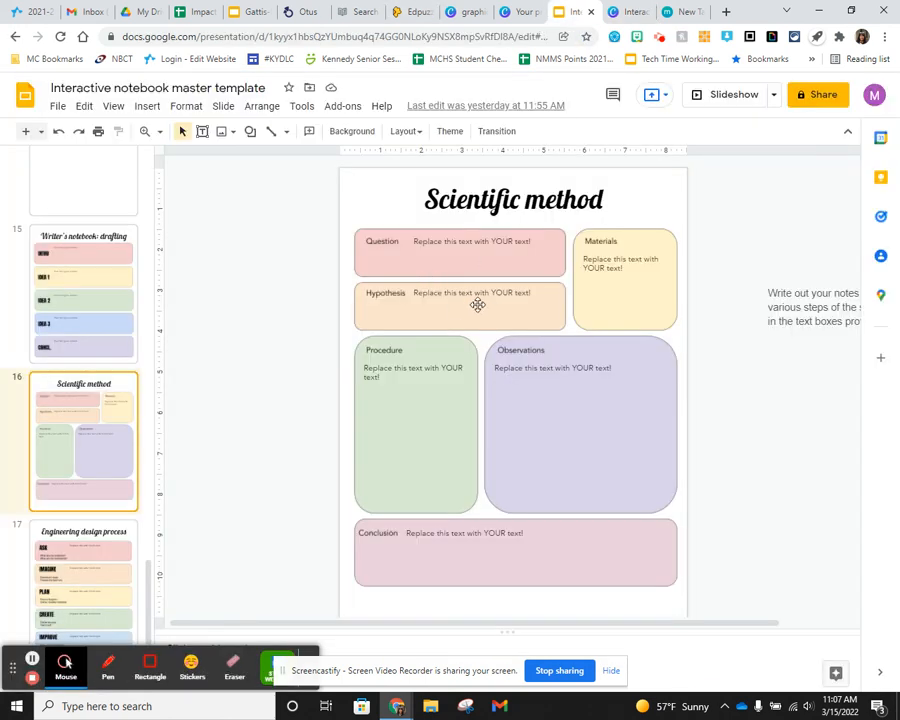
click(632, 12)
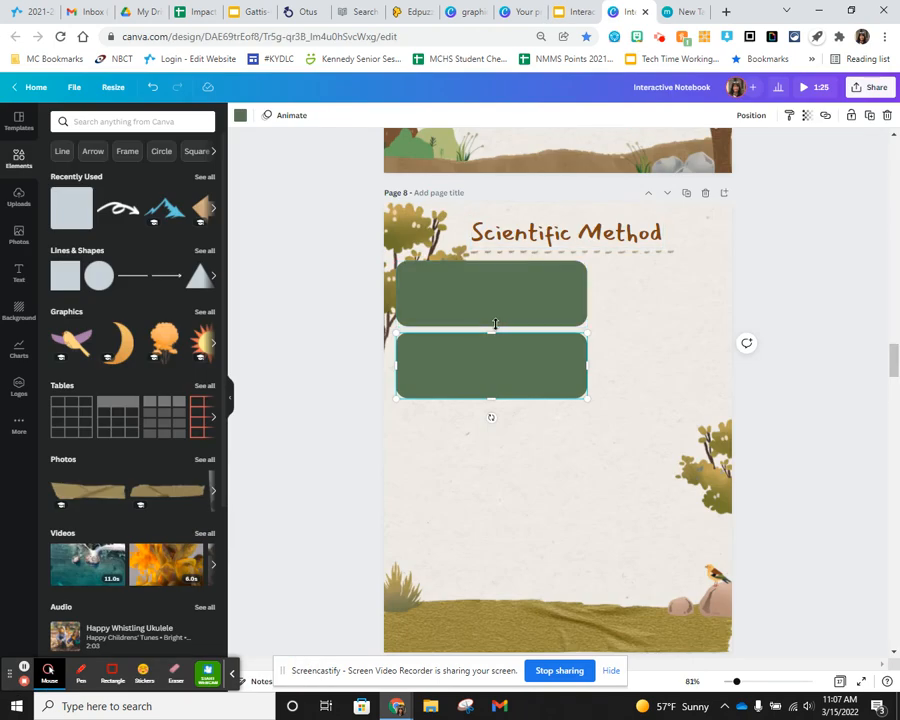
click(509, 291)
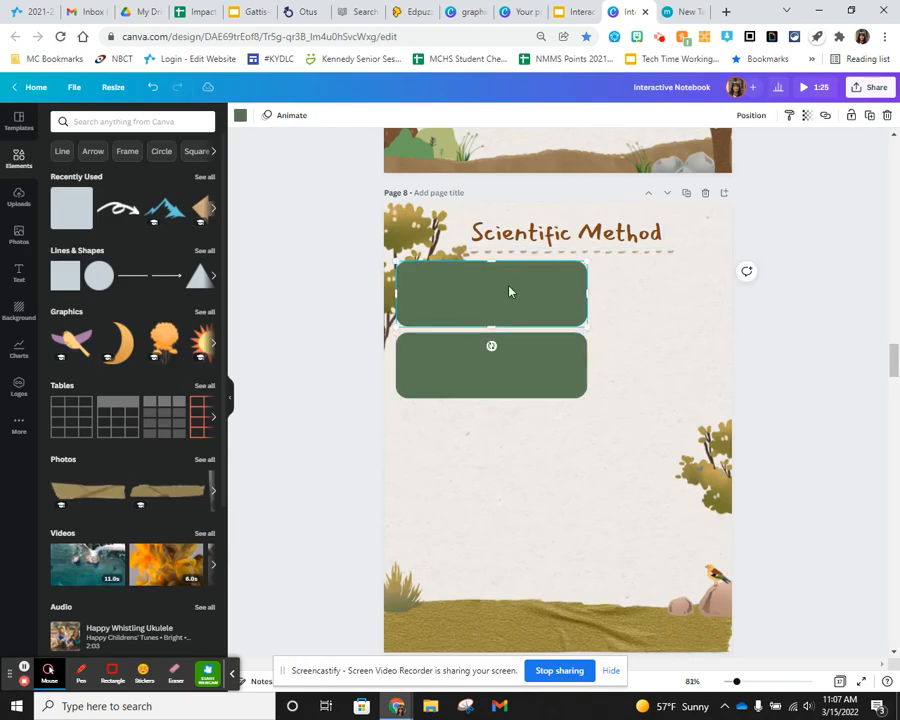
key(ctrl+d)
drag(529, 303, 630, 303)
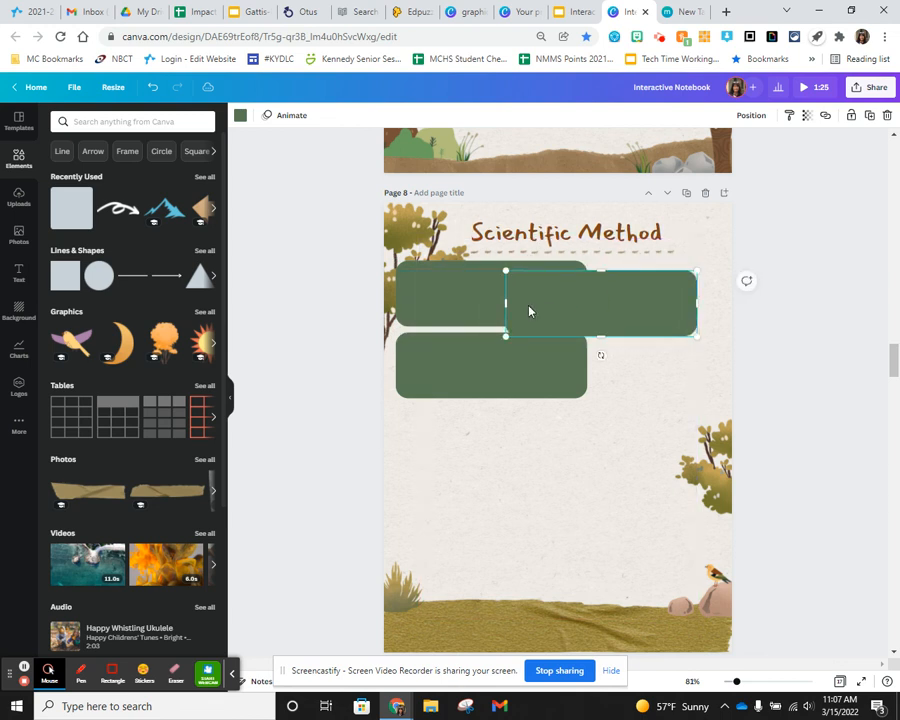
drag(506, 302, 595, 299)
drag(697, 302, 710, 305)
drag(655, 270, 653, 261)
drag(656, 339, 663, 398)
drag(710, 325, 714, 327)
click(700, 236)
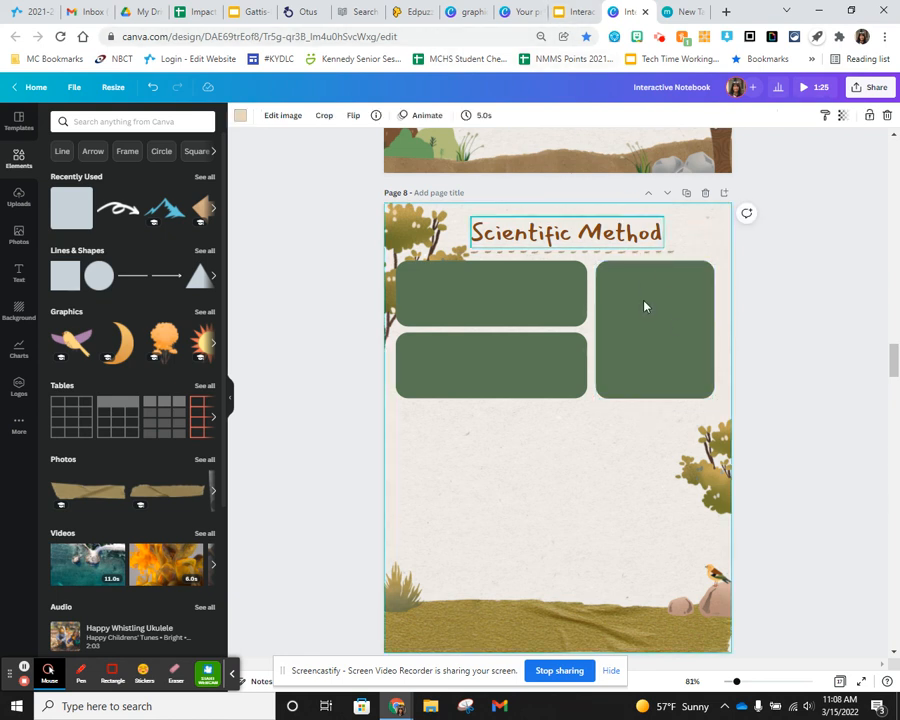
Recolour the lower wide box light brown and the tall box light green, after checking the Google Slides template
click(568, 13)
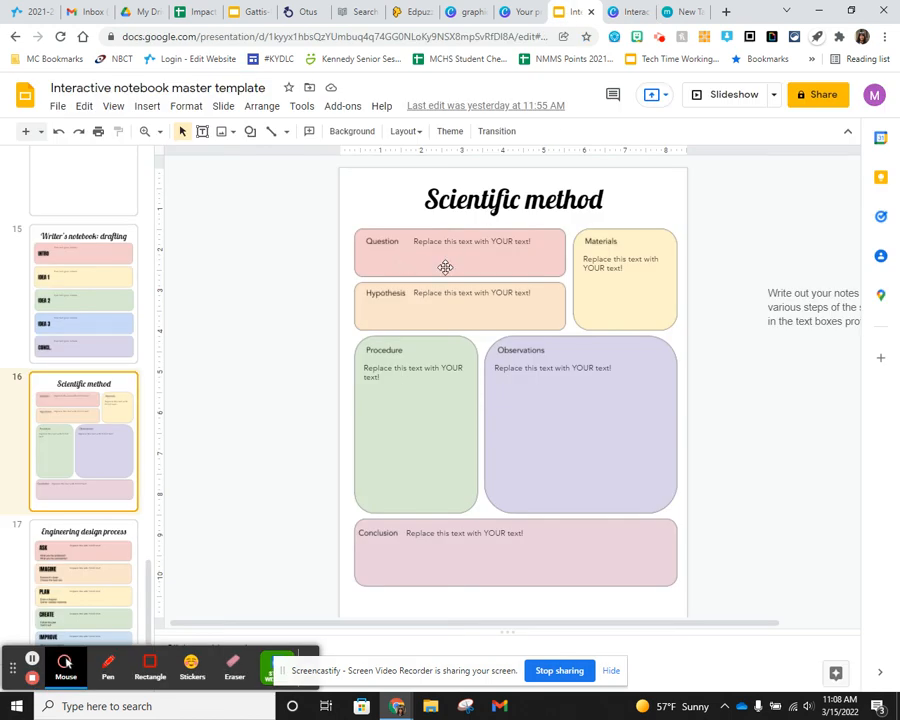
click(626, 13)
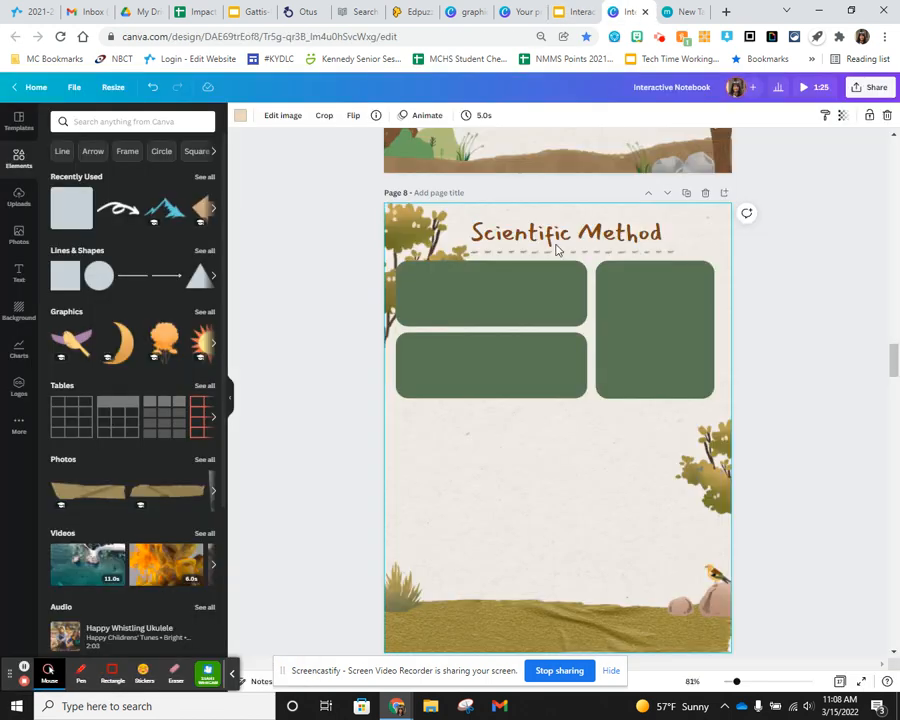
click(468, 350)
click(240, 115)
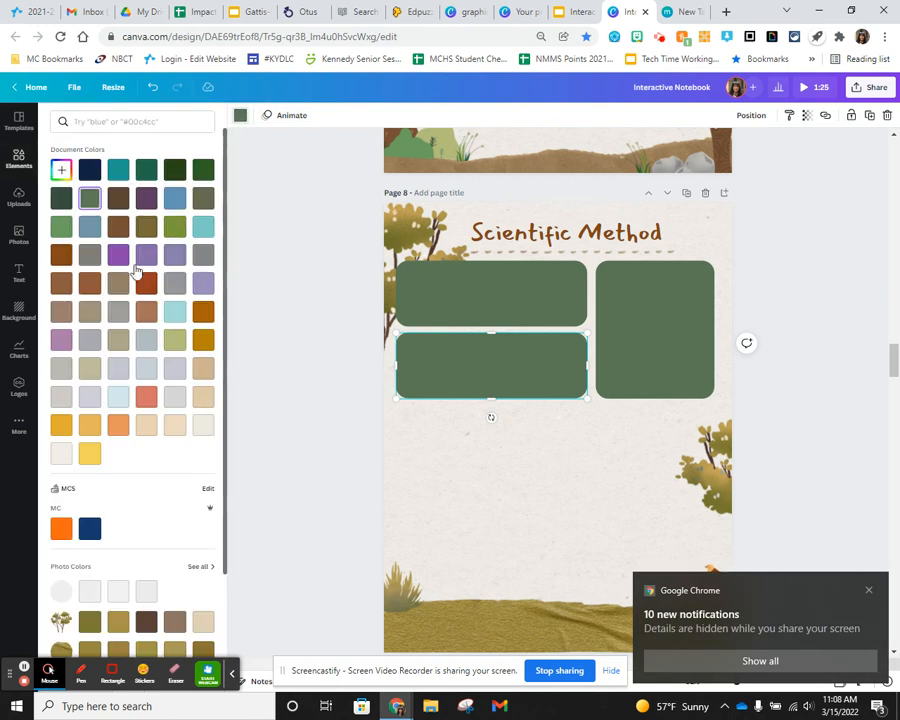
click(60, 312)
click(639, 297)
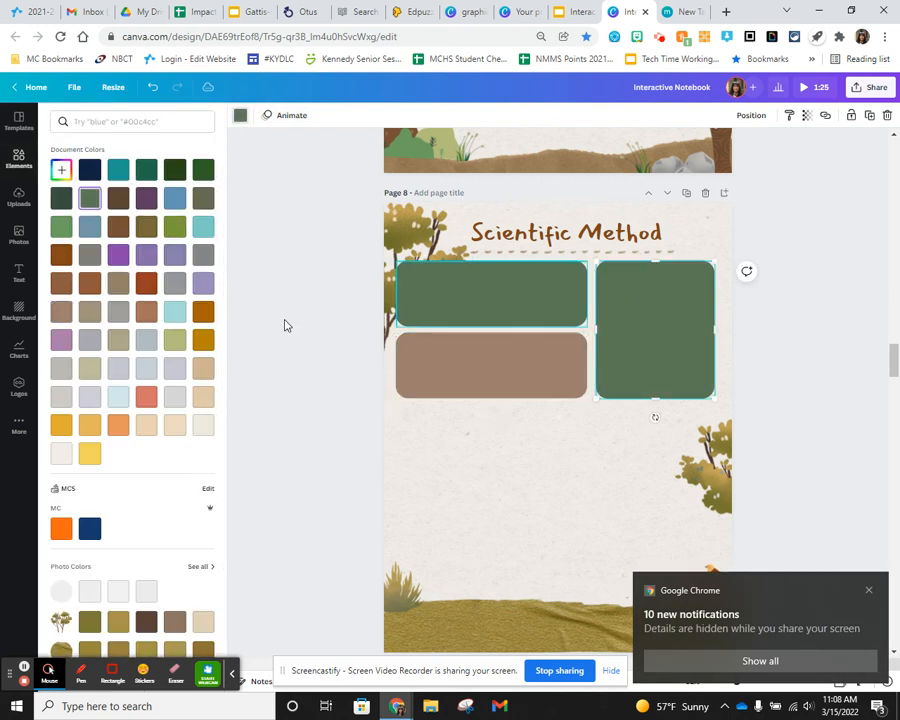
click(175, 341)
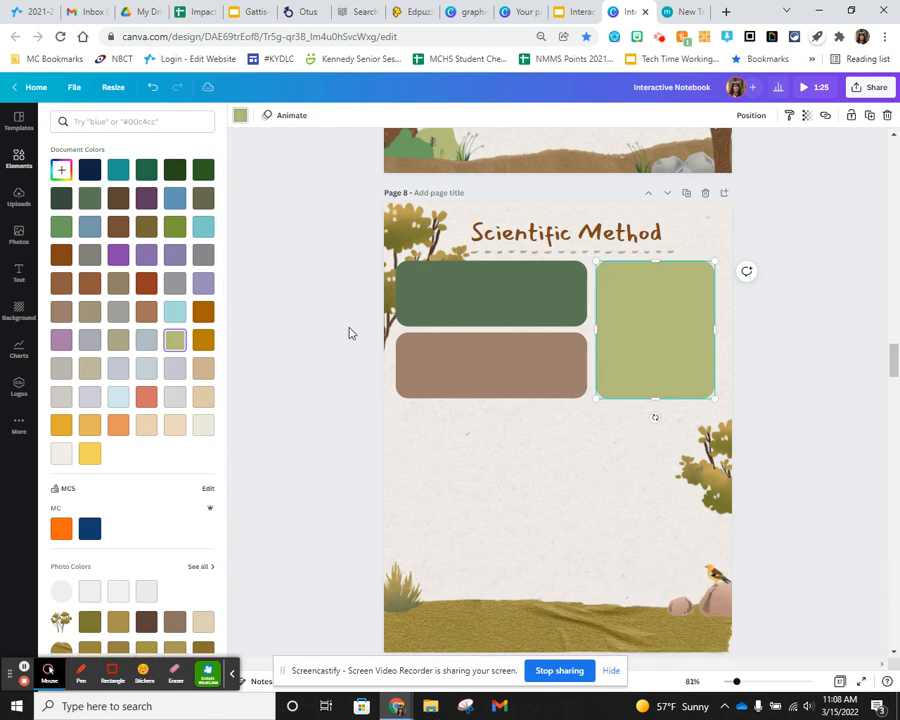
click(347, 329)
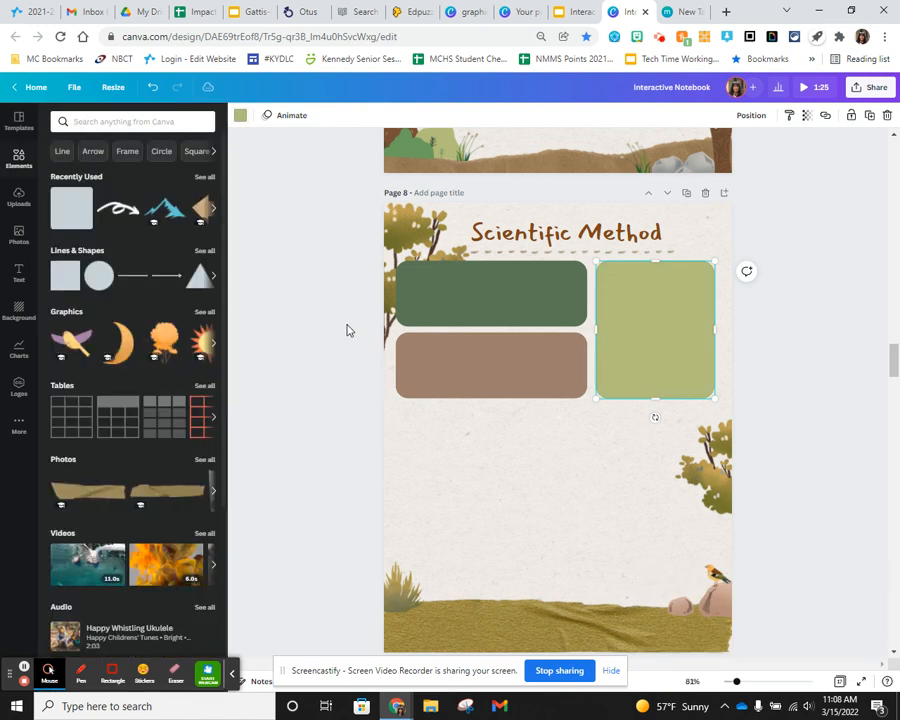
click(348, 459)
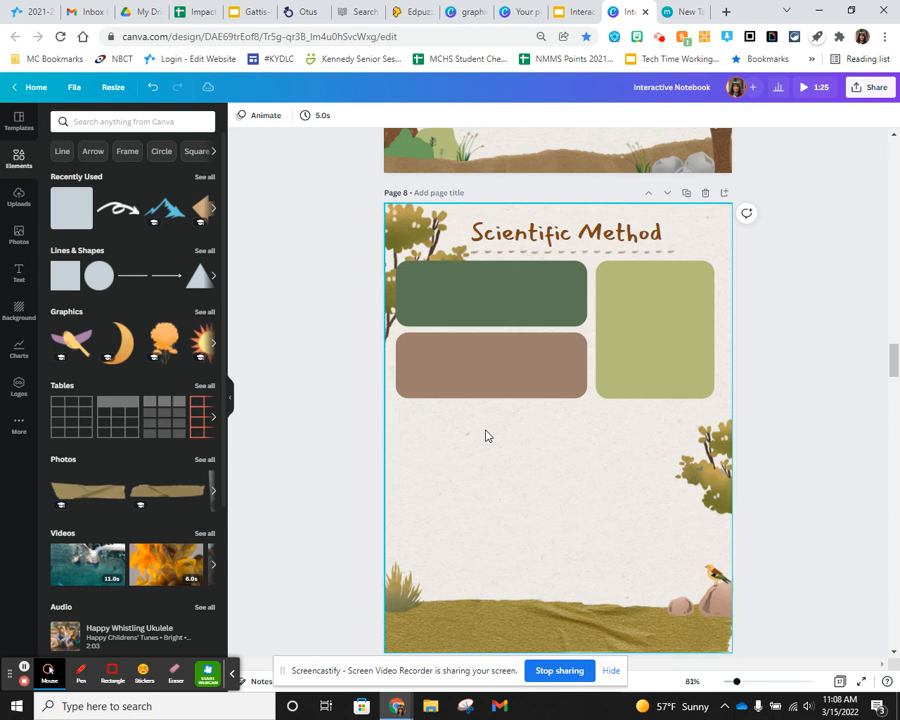
Duplicate the light green box to form a narrow box and a wider box side by side in a row beneath the existing boxes
click(569, 14)
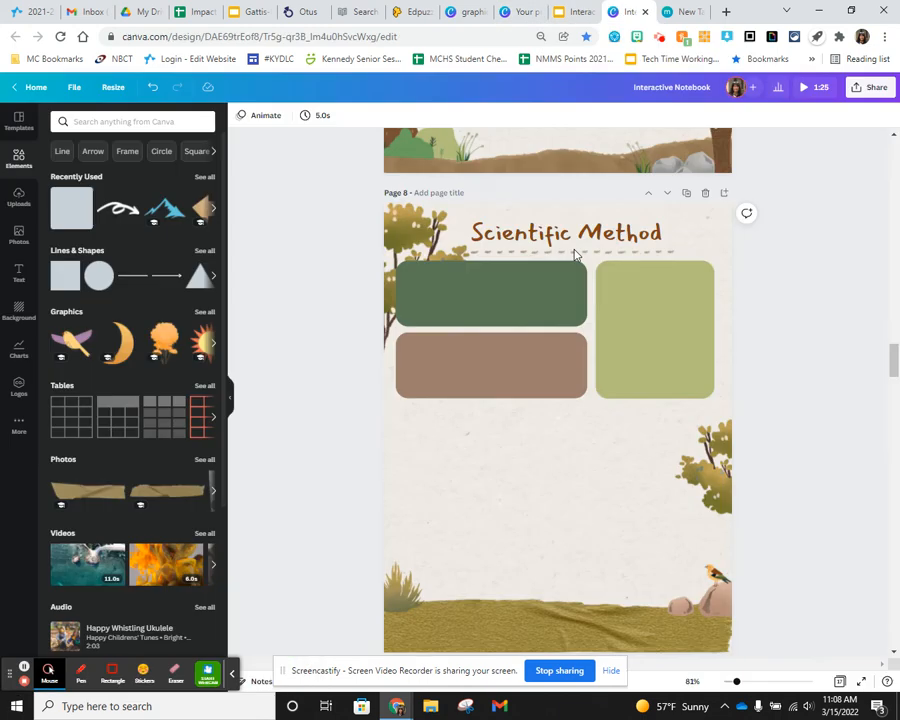
click(645, 356)
key(ctrl+d)
drag(644, 350, 506, 468)
drag(663, 330, 454, 459)
drag(514, 468, 503, 470)
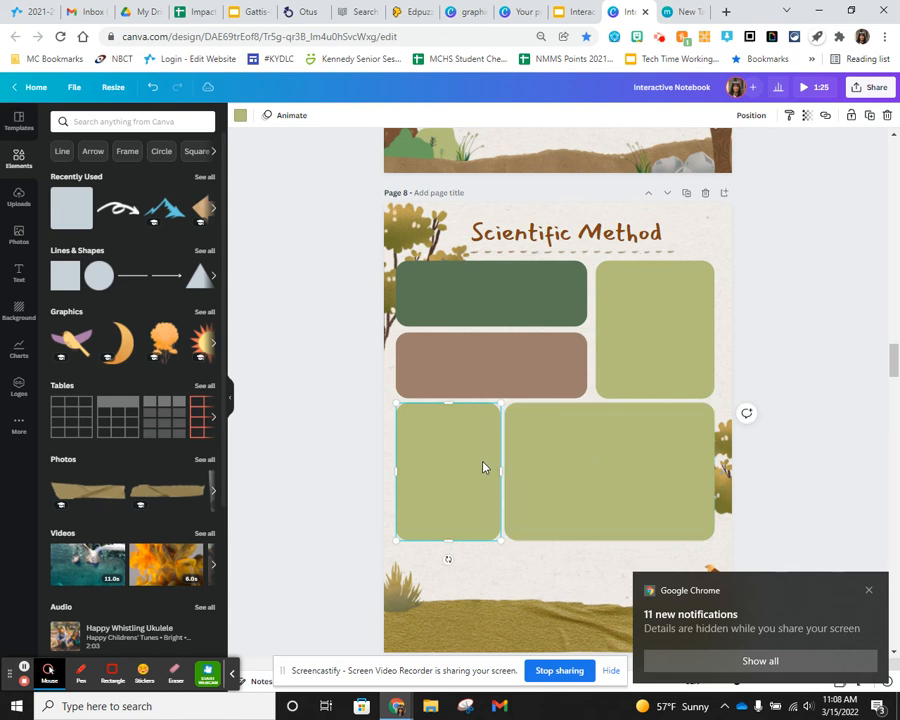
Recolour the narrow box in the new row muted purple and the wide box beside it slate blue
click(240, 115)
click(178, 264)
click(548, 460)
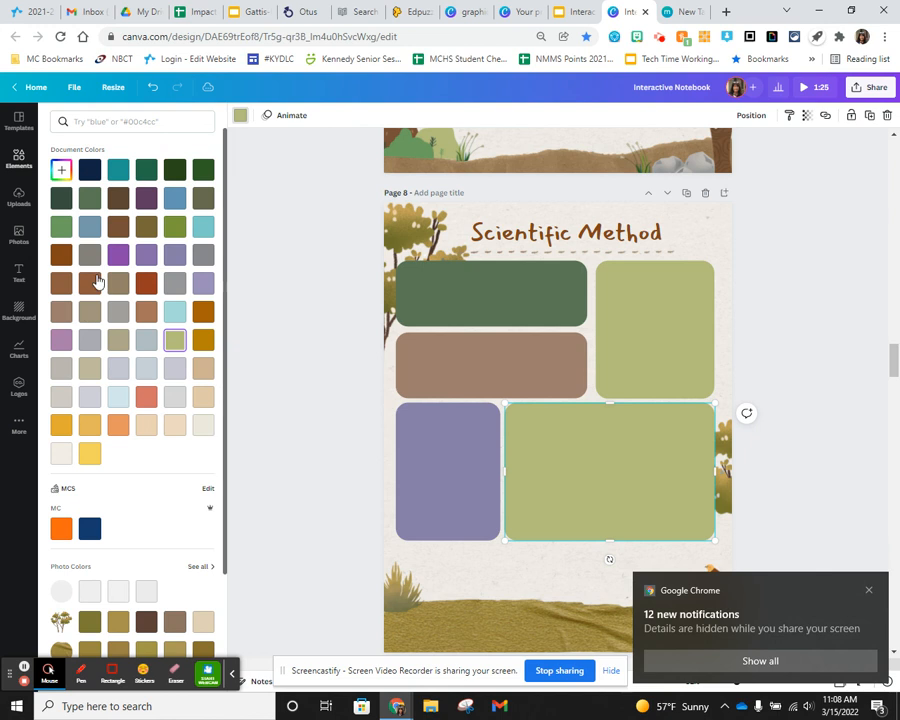
click(89, 226)
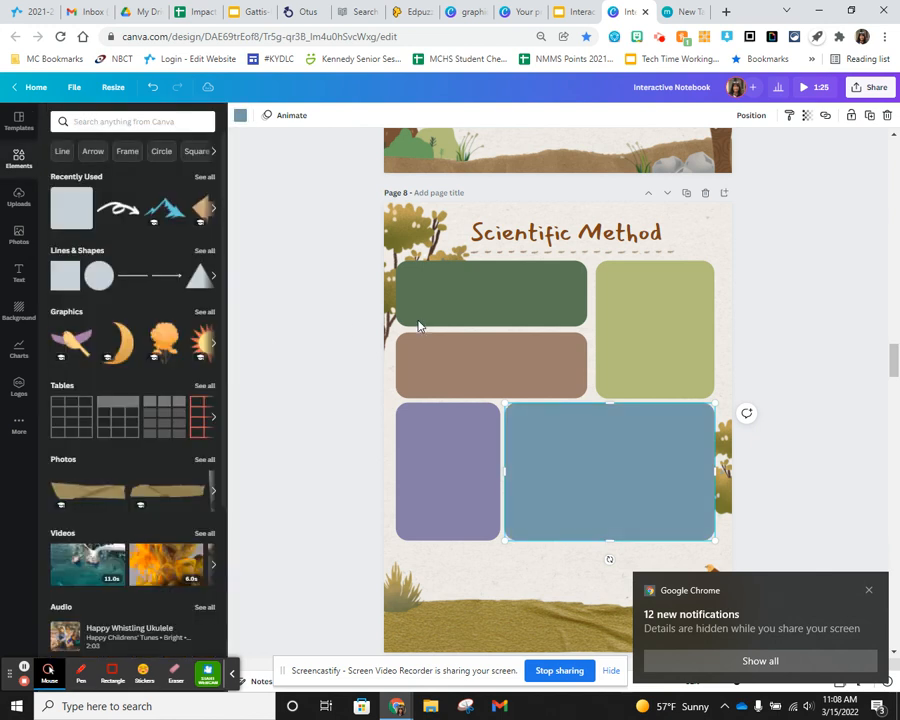
After checking the Google Slides template, duplicate the light brown box and stretch the copy into a wide box beneath the purple and blue ones
click(580, 12)
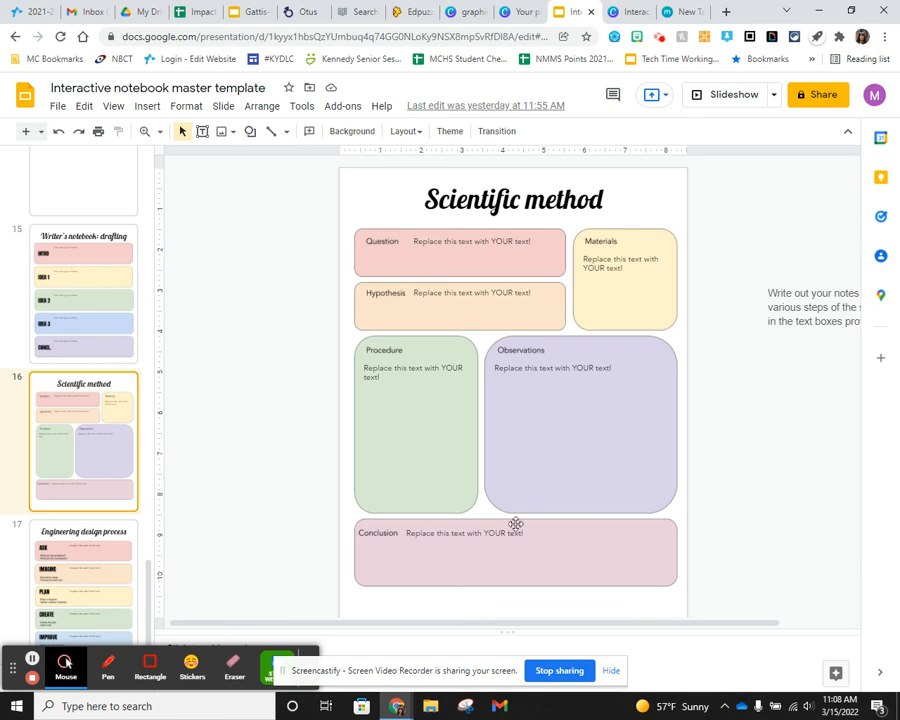
click(626, 12)
click(520, 370)
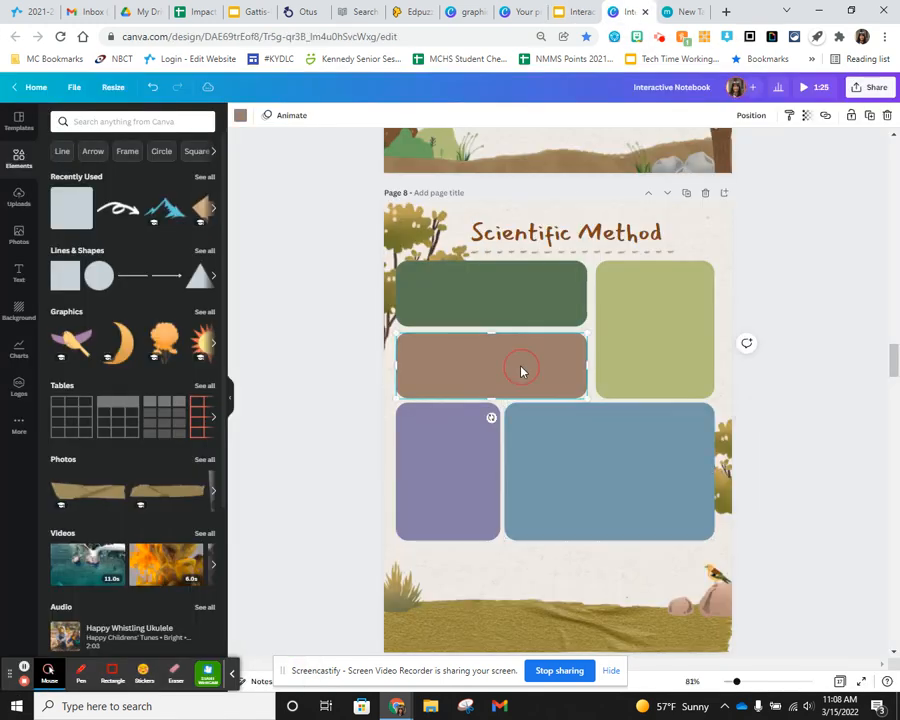
key(ctrl+d)
drag(528, 373, 522, 572)
drag(586, 578, 698, 570)
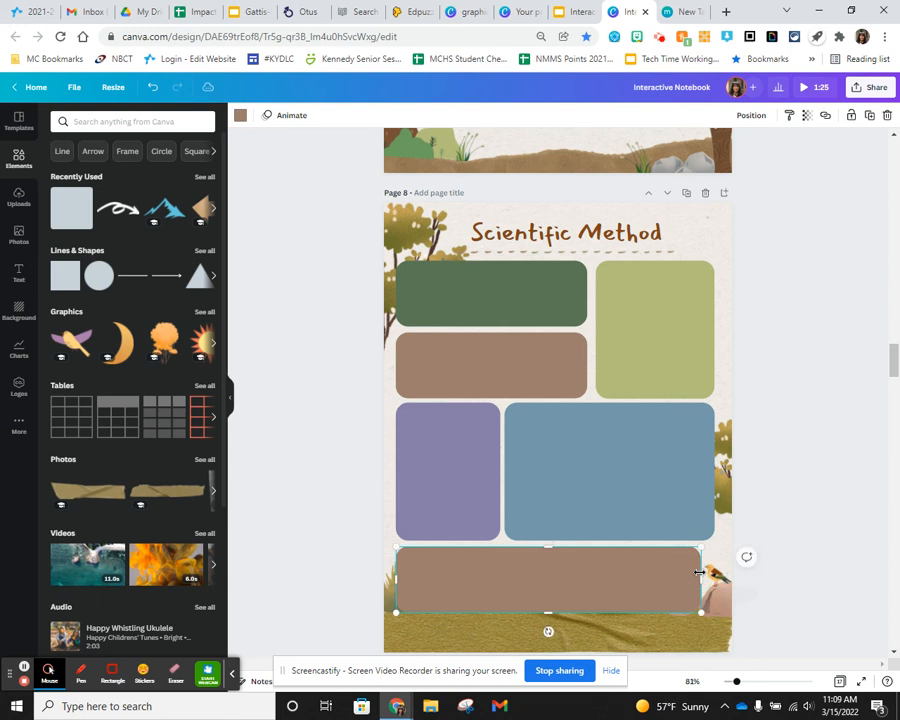
Recolour the new wide box at the page's foot khaki beige from the document colours and deselect it
click(240, 115)
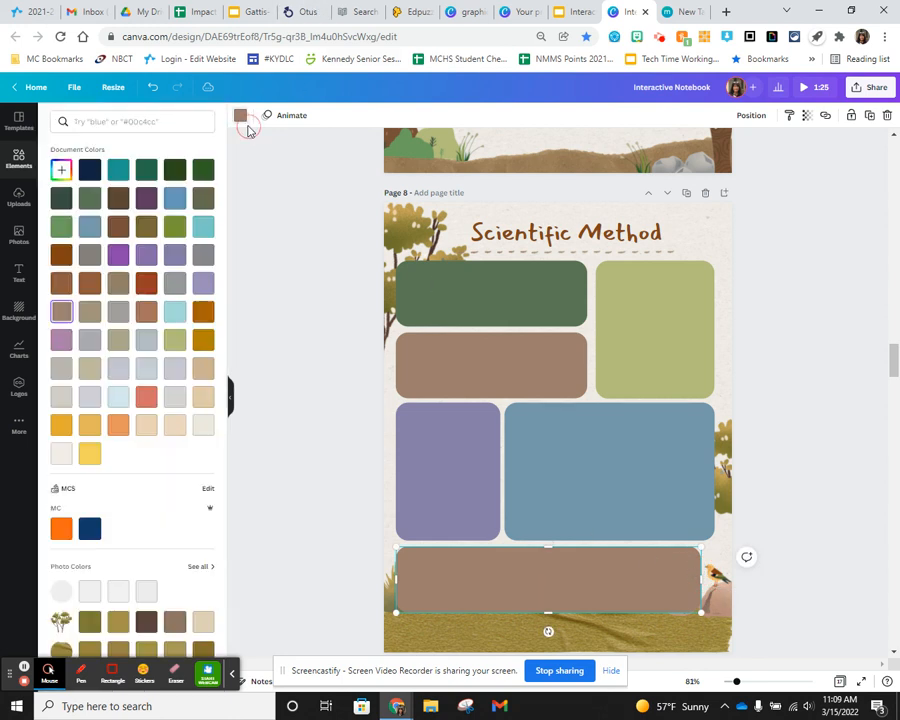
click(117, 341)
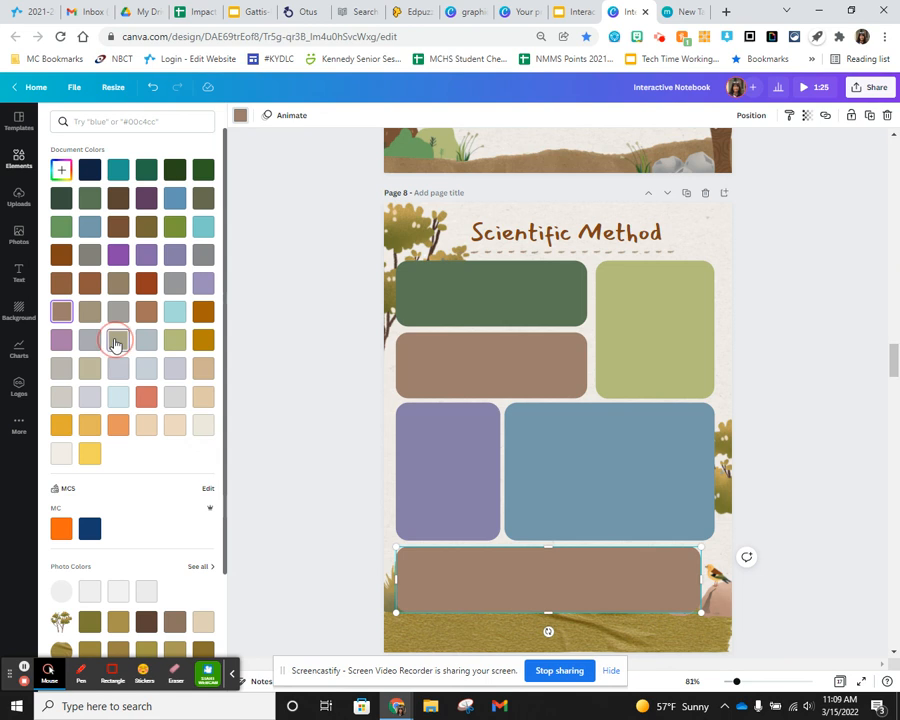
key(Escape)
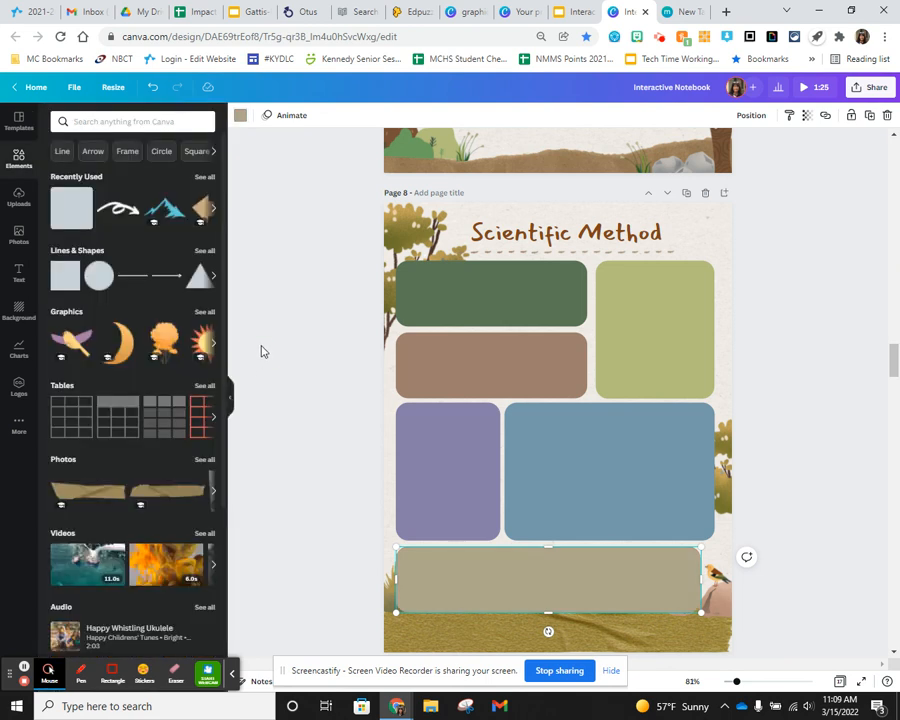
click(308, 310)
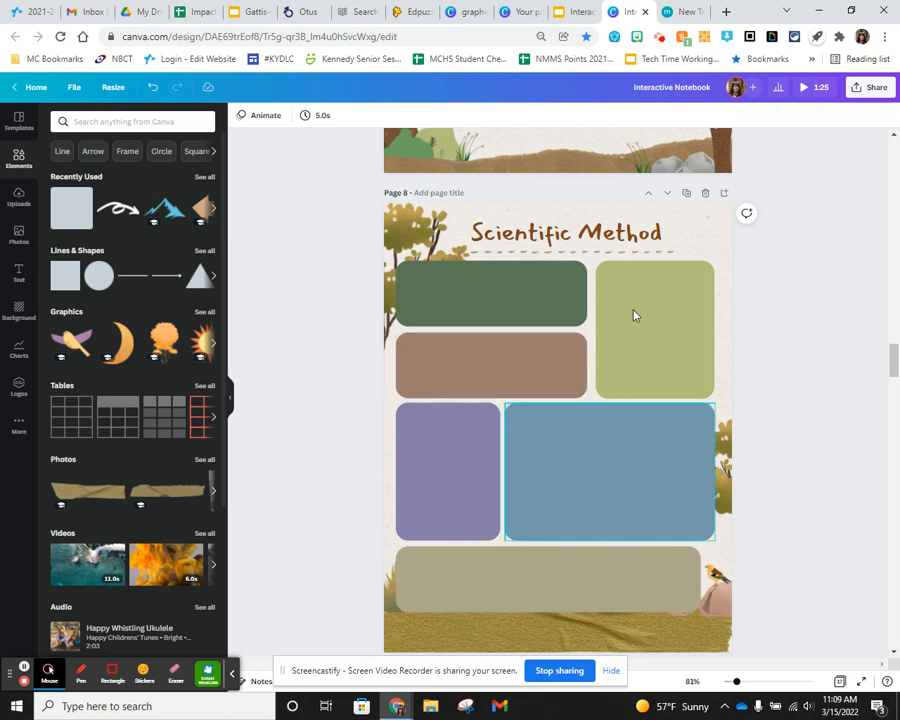
Switch to the Google Slides template to check the section labels on its Scientific method slide
click(575, 12)
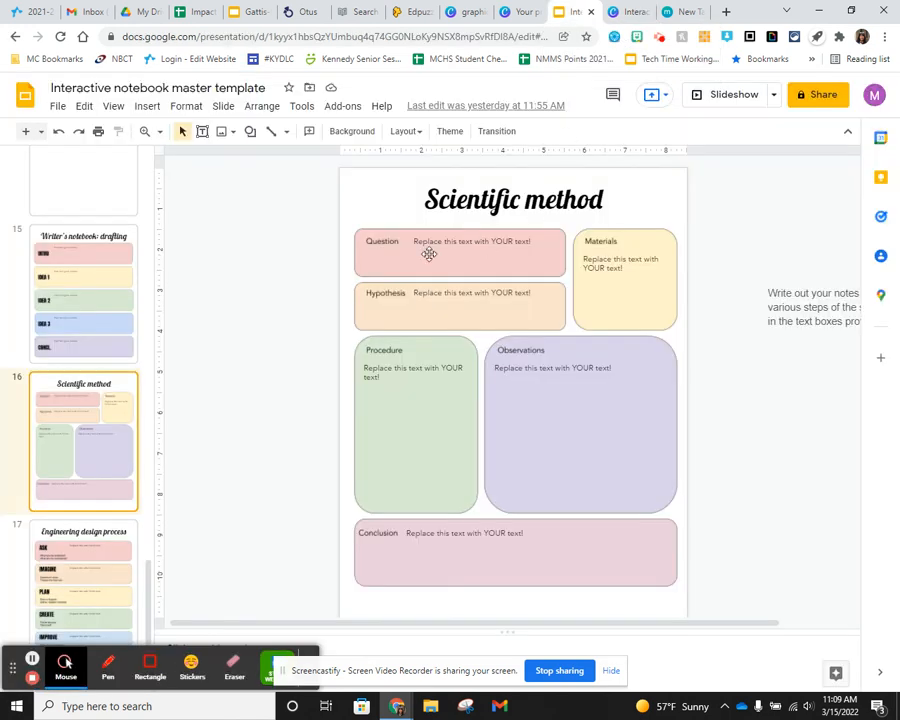